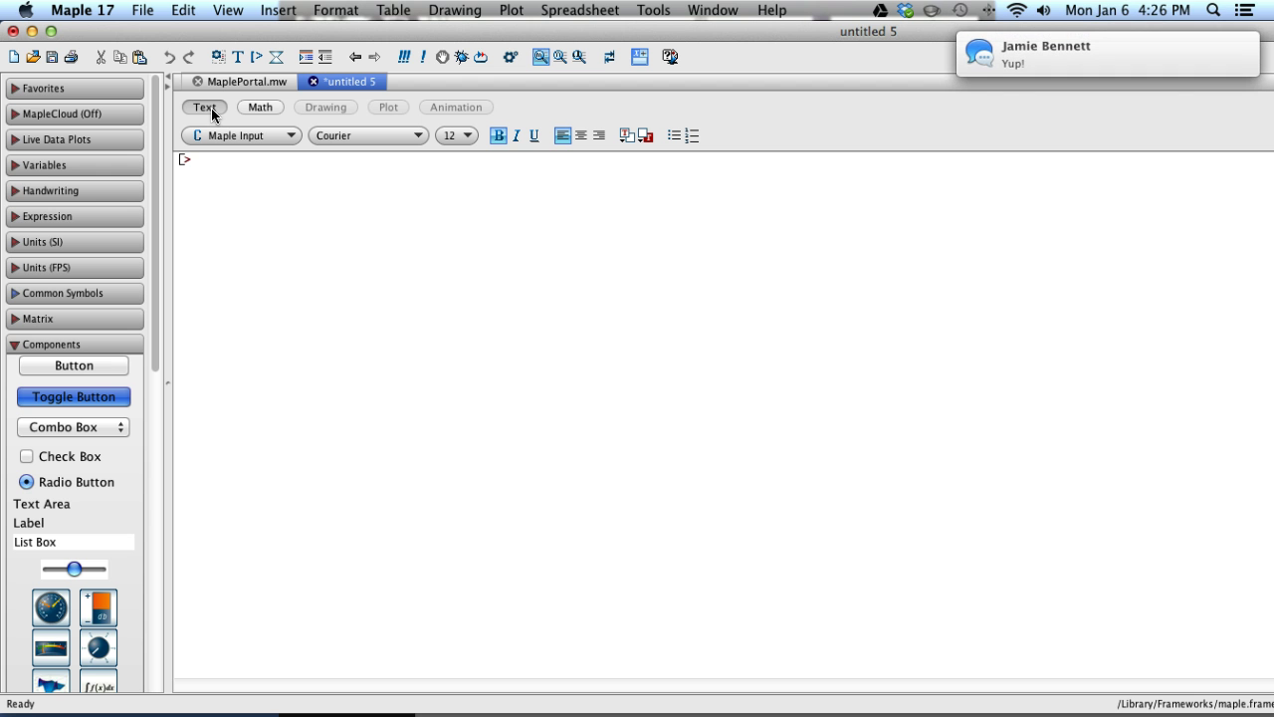
Enter and run solve(2*x+5=9,x); at the worksheet prompt, which returns 2.
click(206, 107)
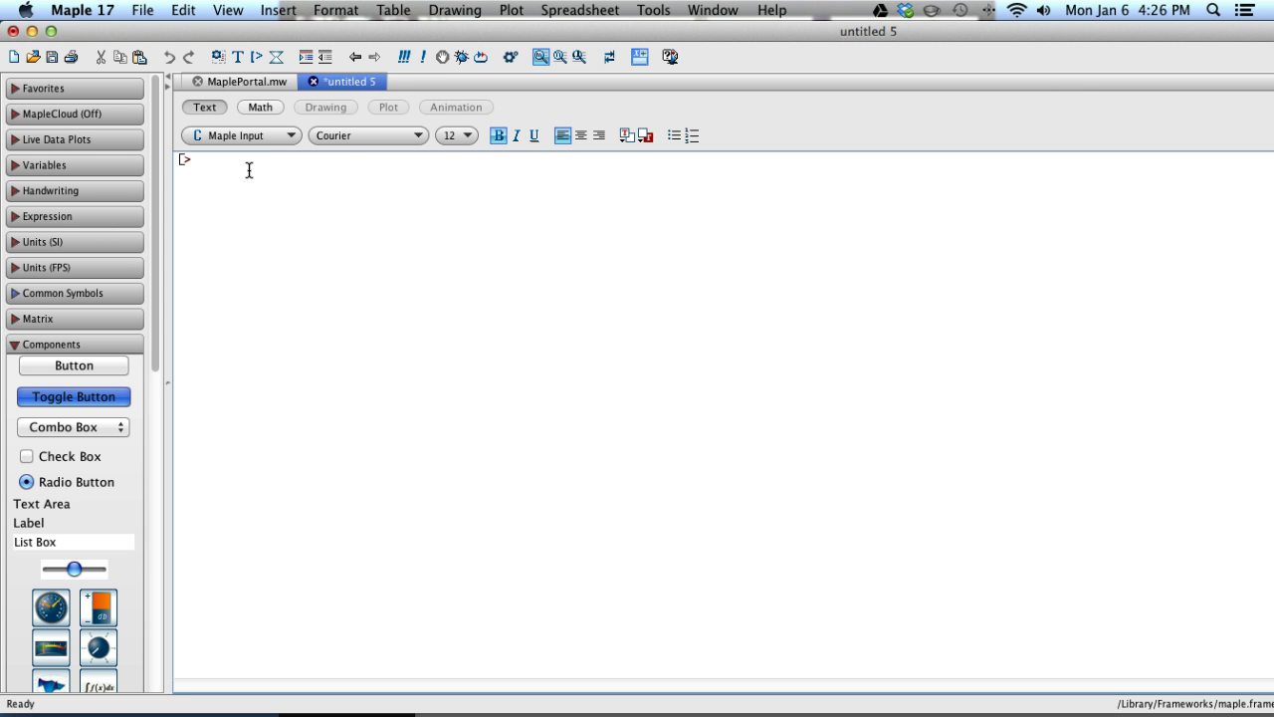
text(solve)
click(228, 160)
text(()
click(228, 160)
click(239, 160)
text(2*x+5=9,x);)
click(226, 155)
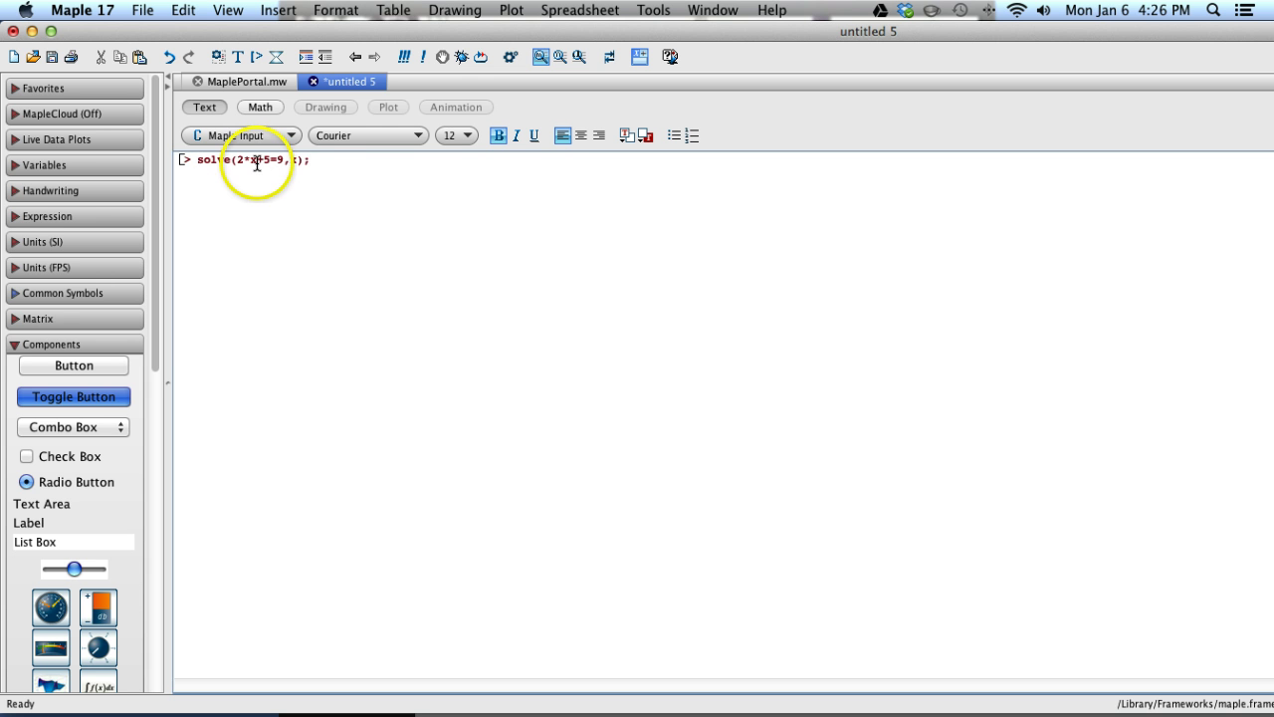
click(299, 161)
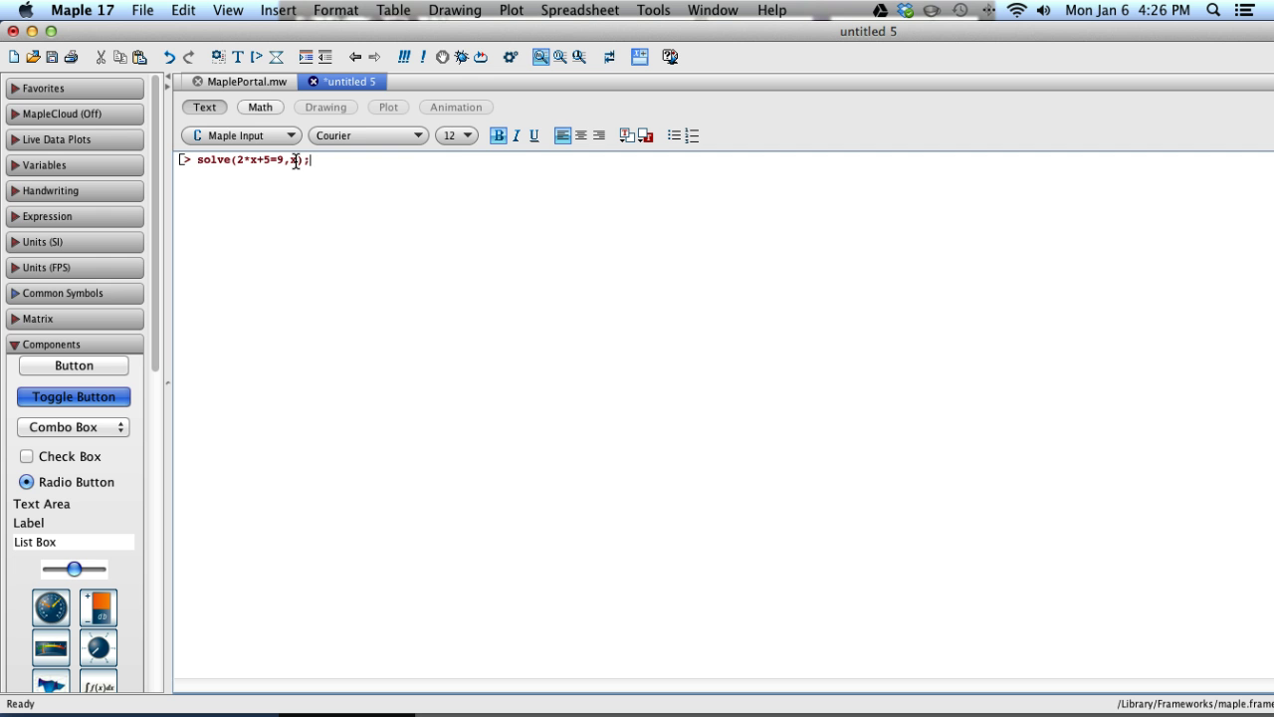
key(Return)
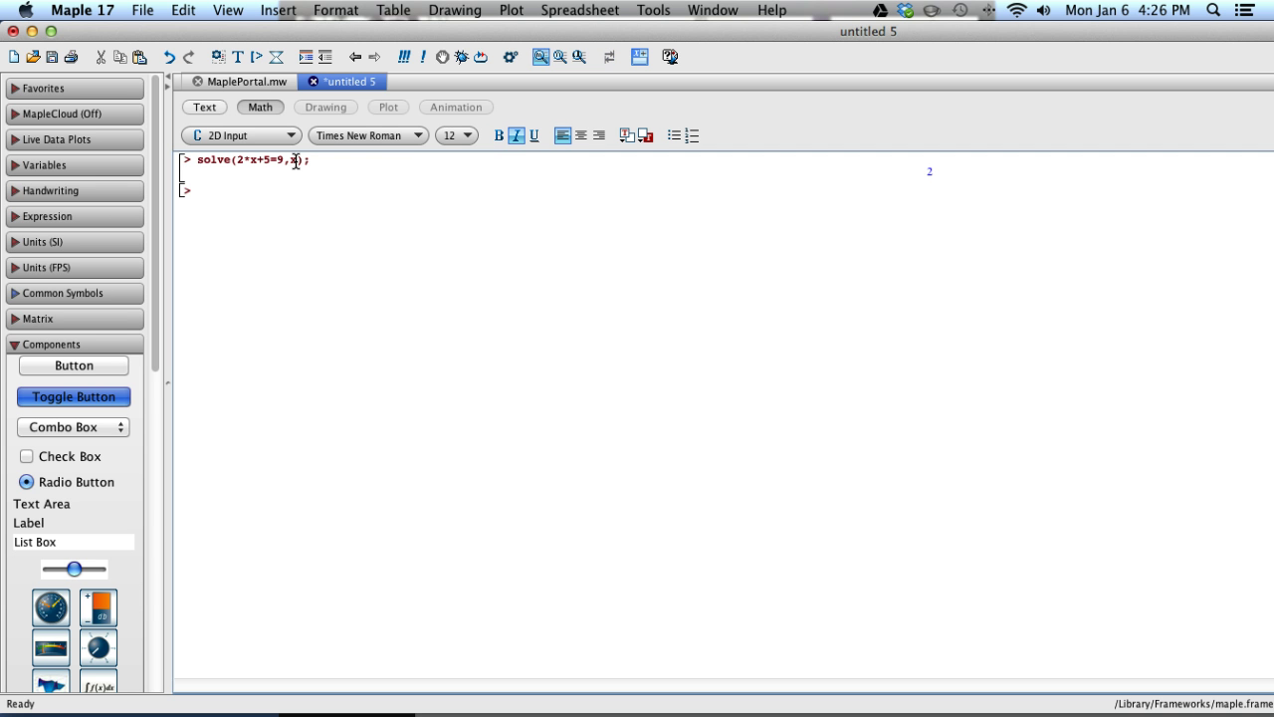
Run eval(2*x+5=9,x=2); as Maple Input by pasting the equation from the solve line, giving 9 = 9.
drag(279, 162, 240, 162)
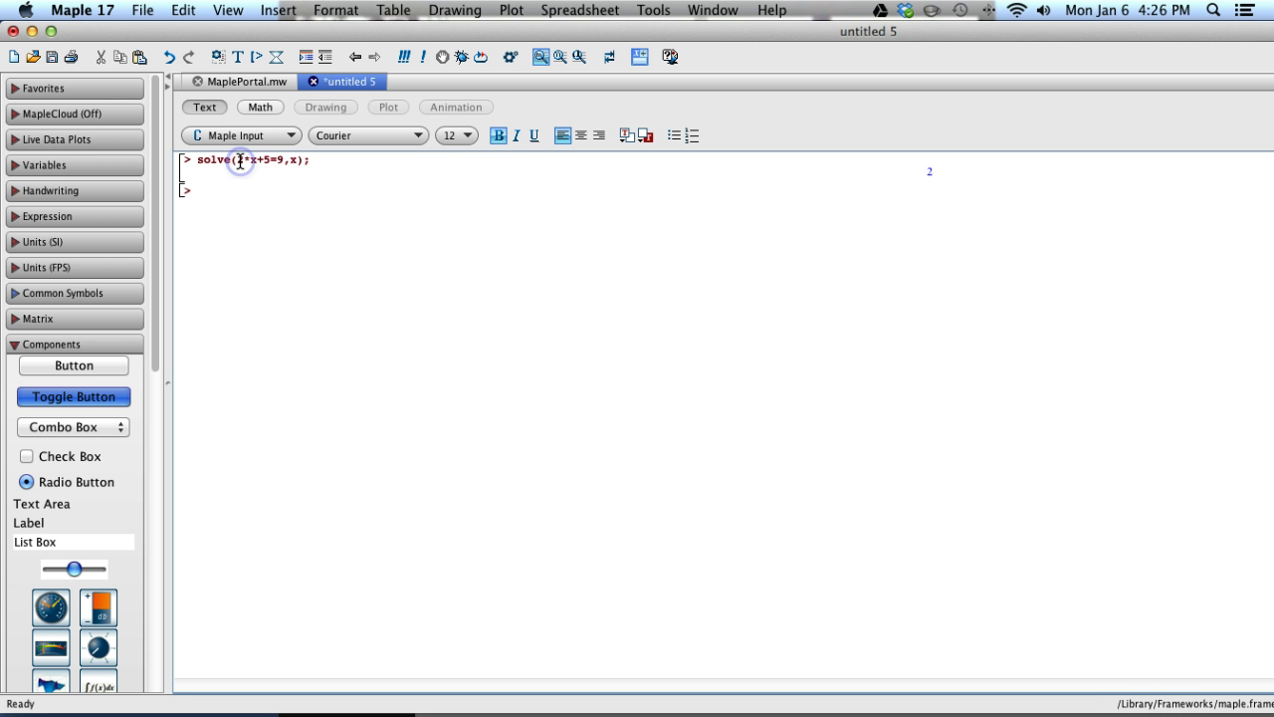
click(213, 187)
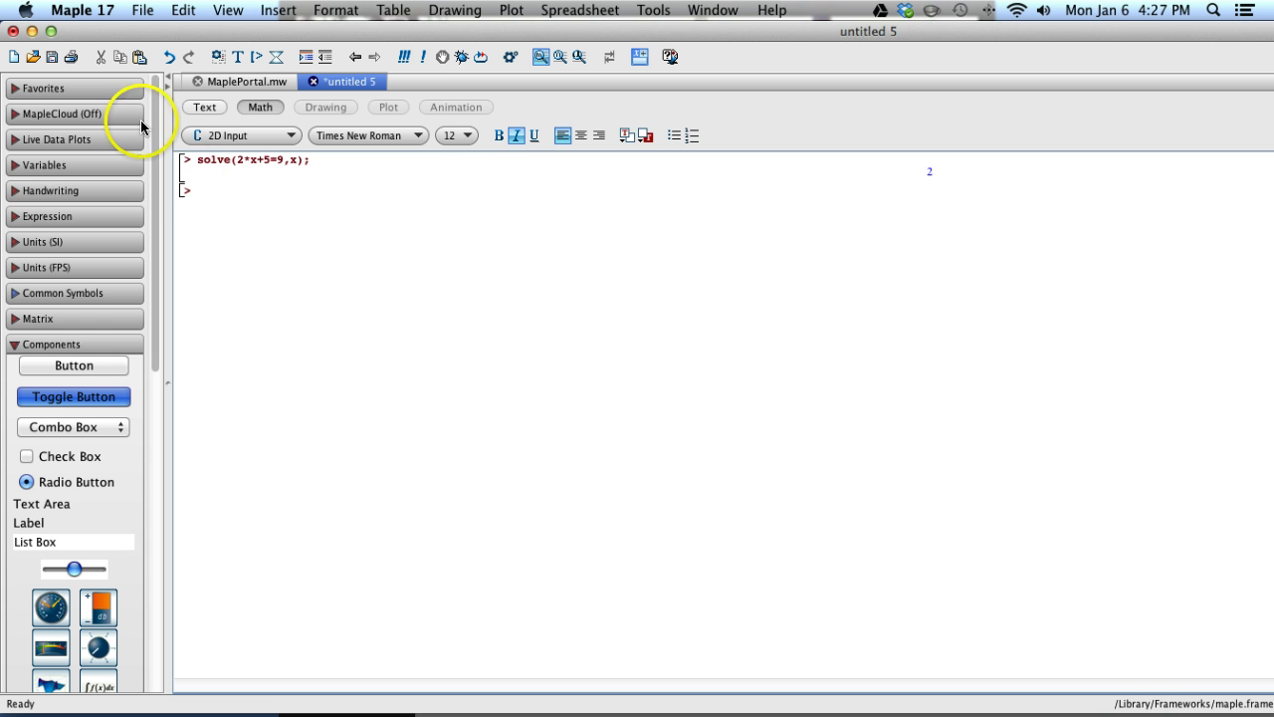
click(197, 109)
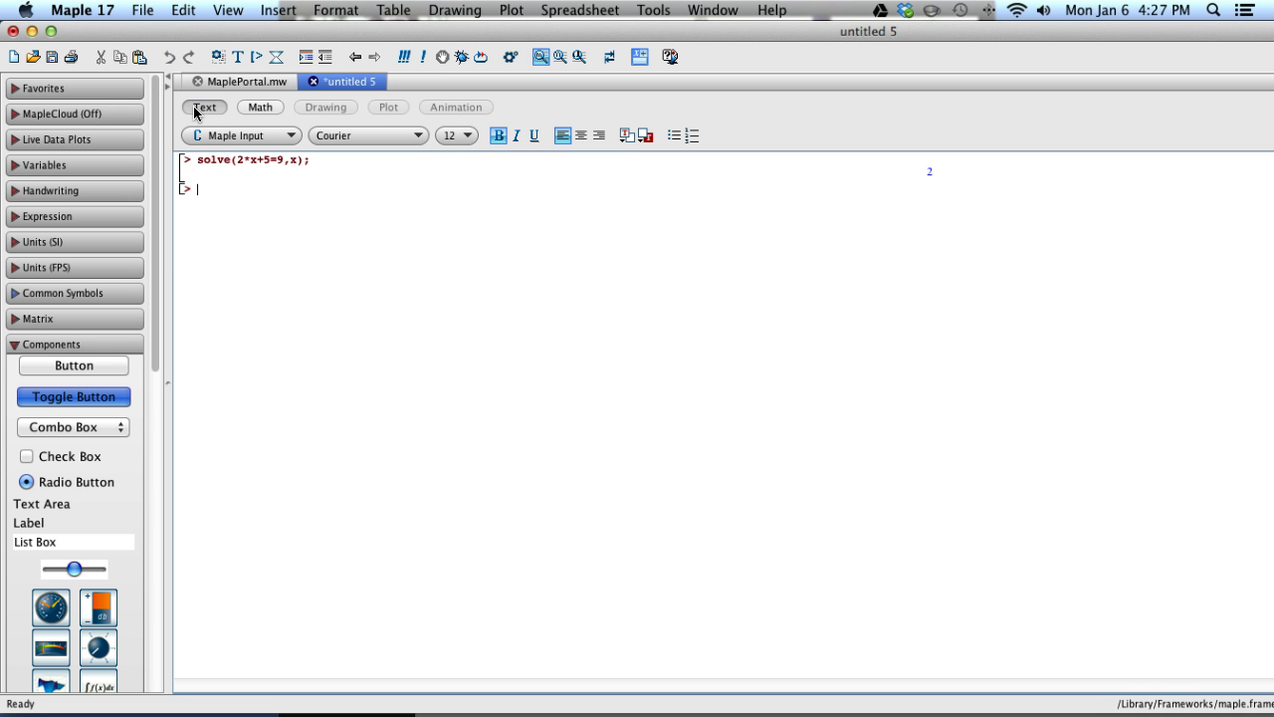
text(eval()
click(205, 120)
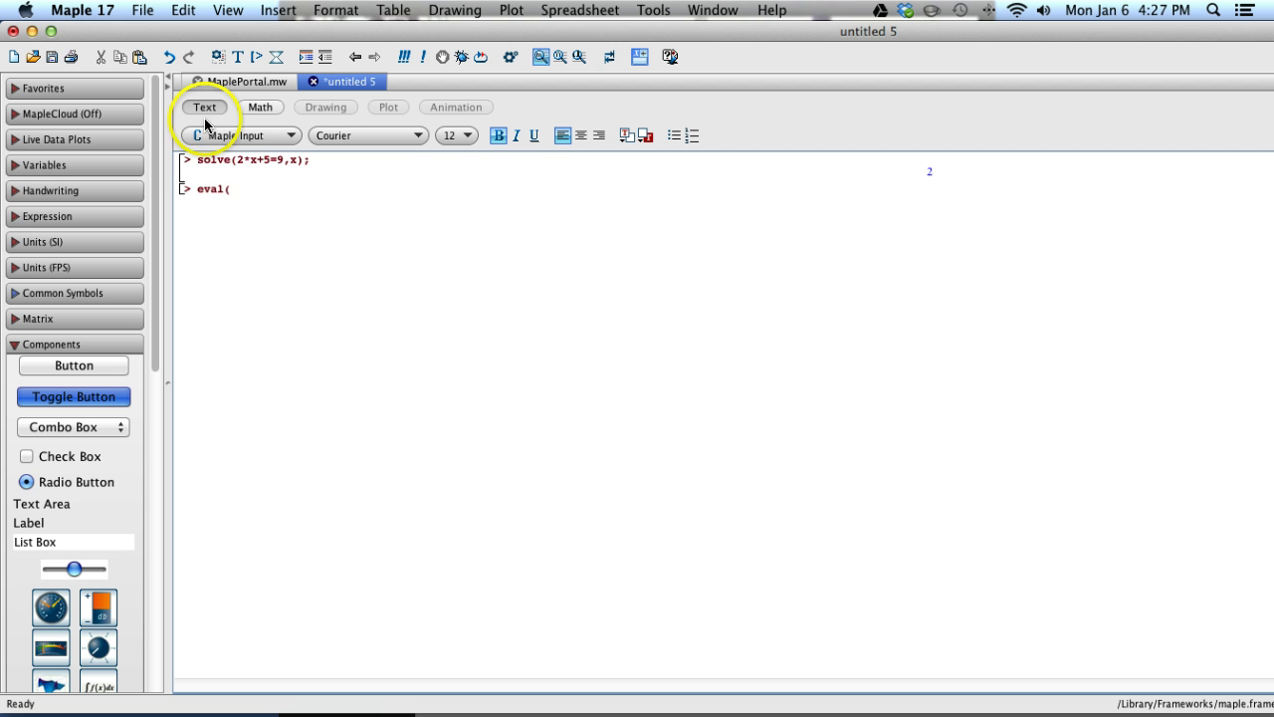
drag(236, 159, 295, 160)
key(super+c)
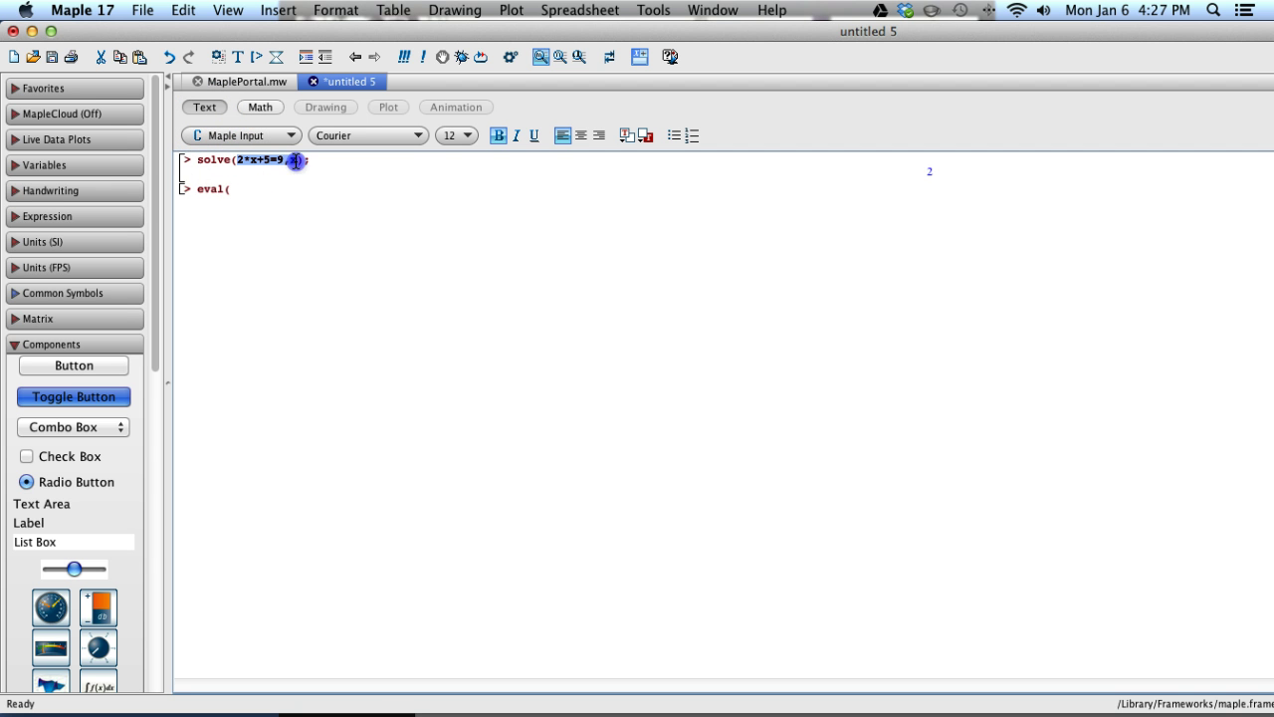
click(282, 202)
key(super+v)
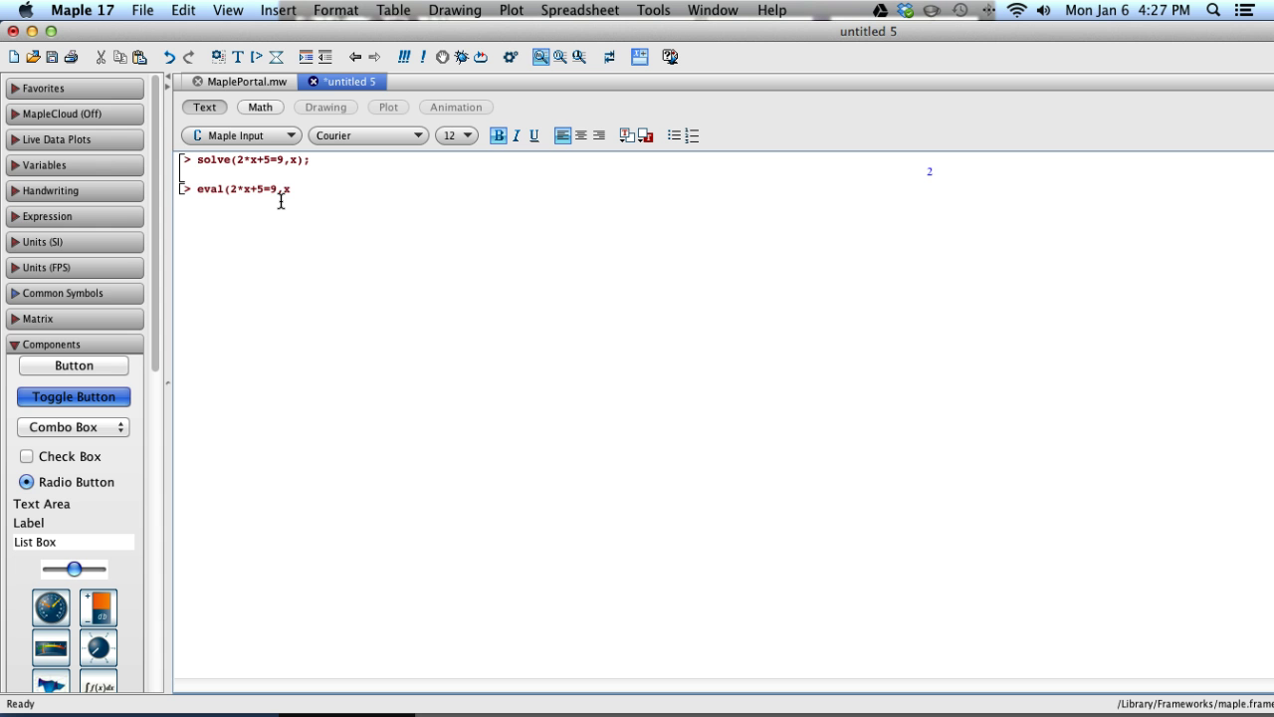
text(=2);)
key(Return)
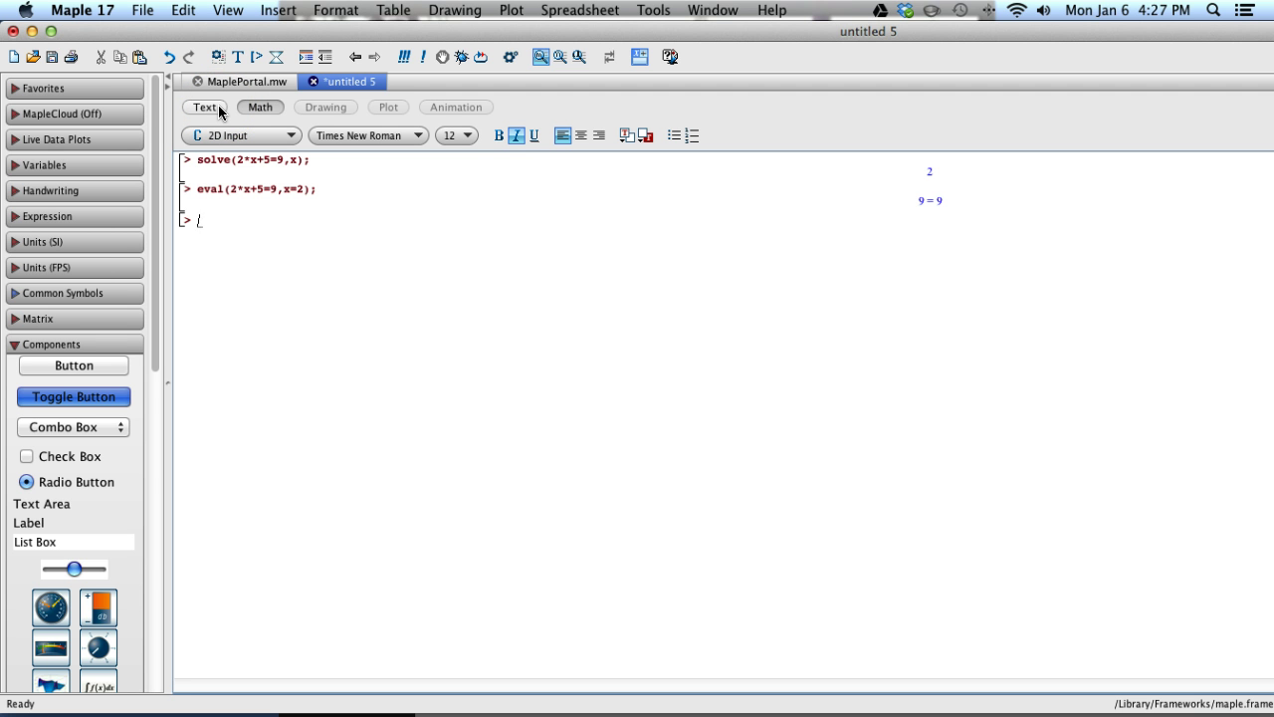
Enter and run evalb(eval(2*x+5=9,x=2)); at a new Maple Input prompt.
click(206, 108)
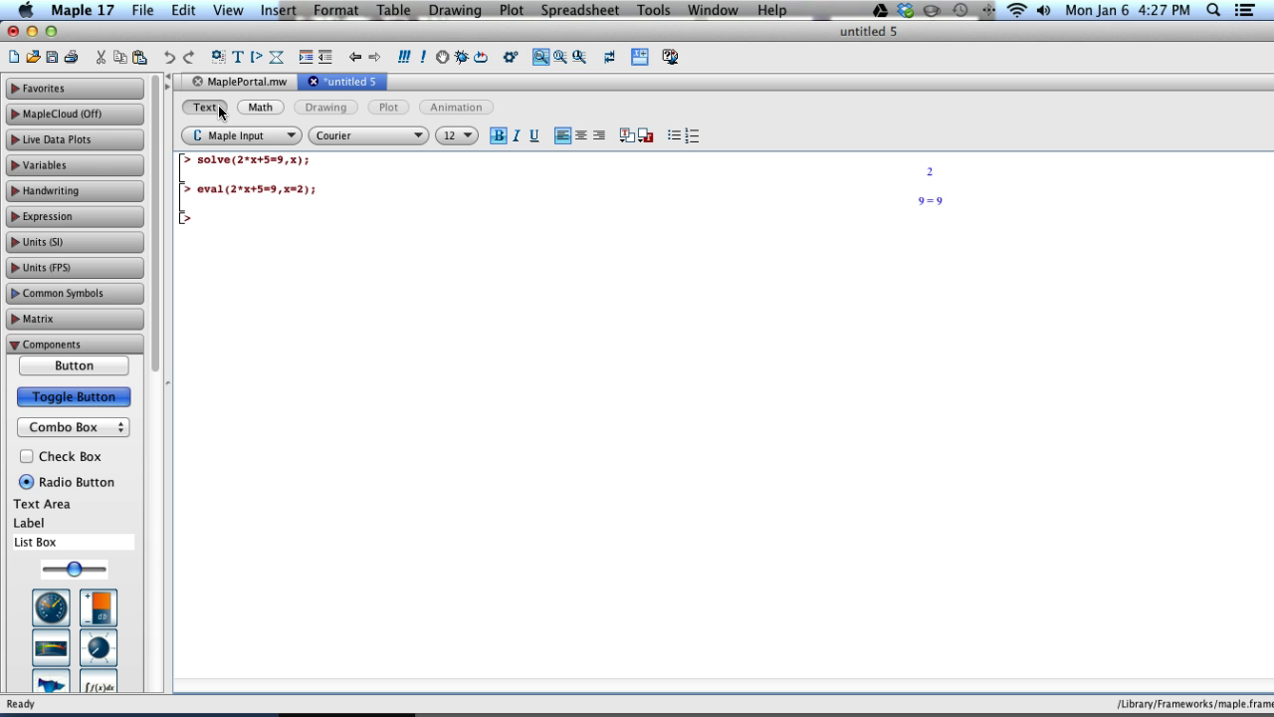
text(evalb(eval()
key(super+v)
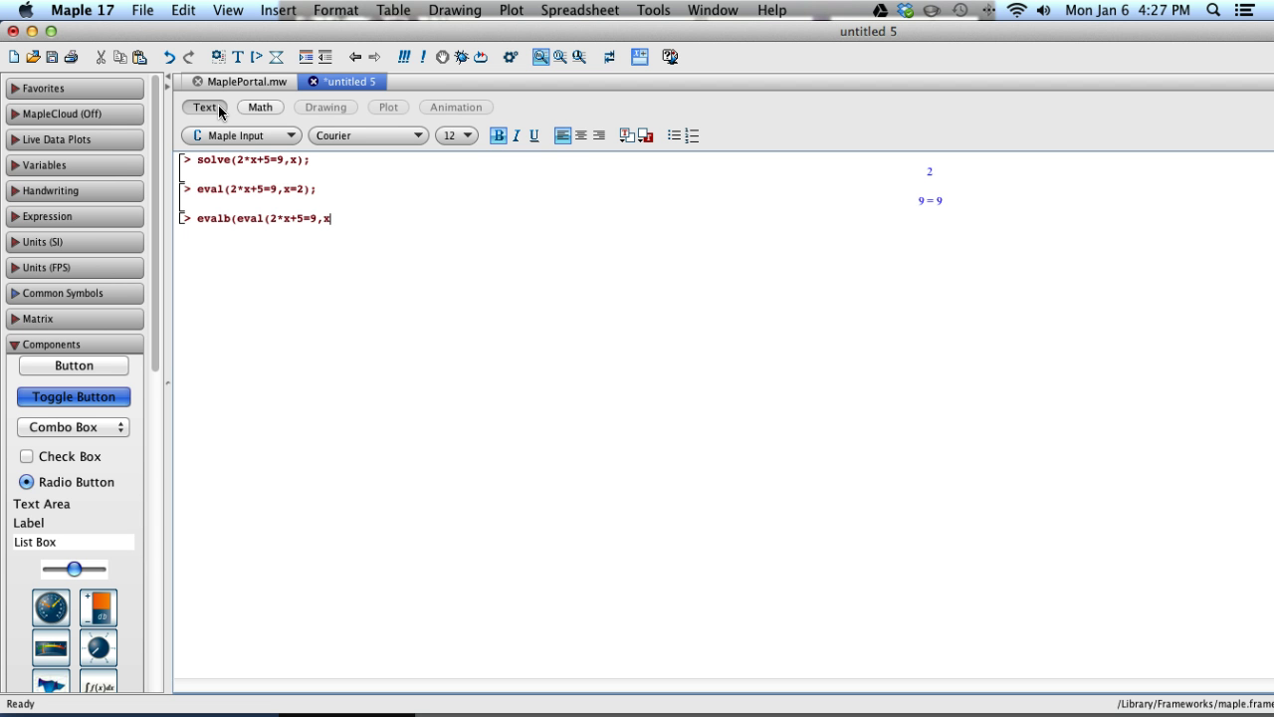
text(=2));)
key(Return)
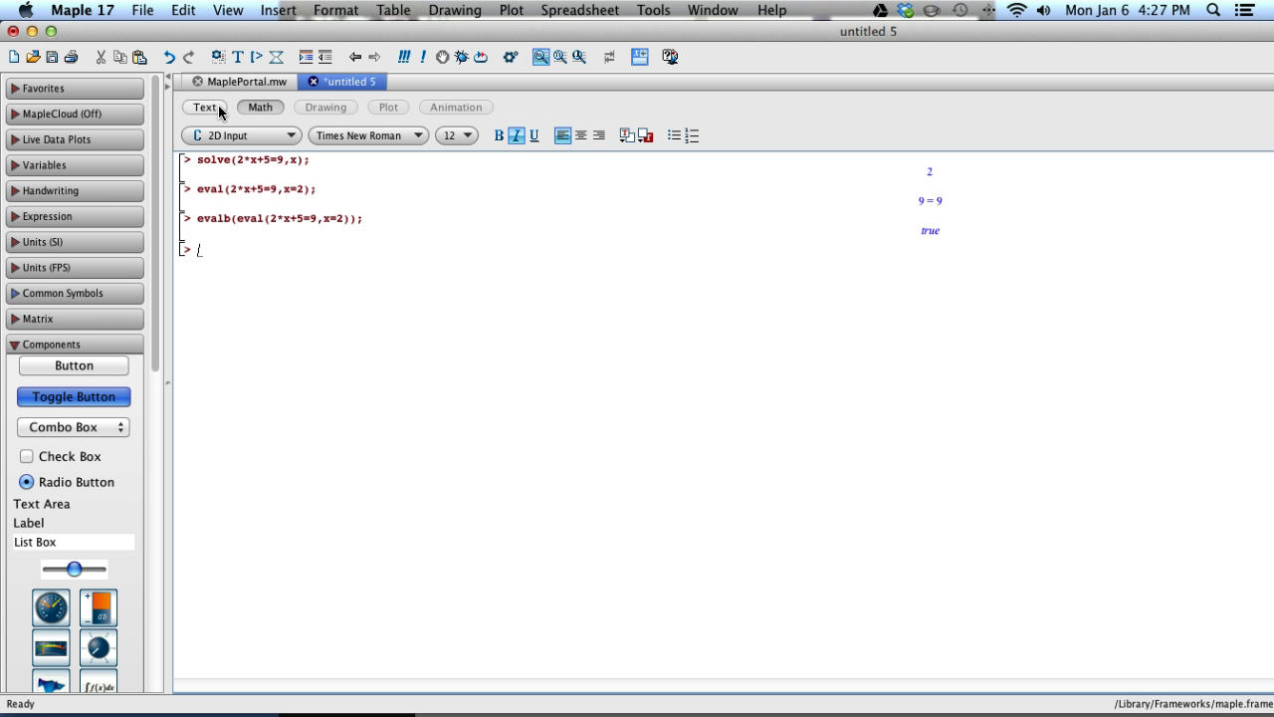
Correct the x value in the evalb line to 2 and rerun it so it returns true.
click(220, 112)
click(336, 219)
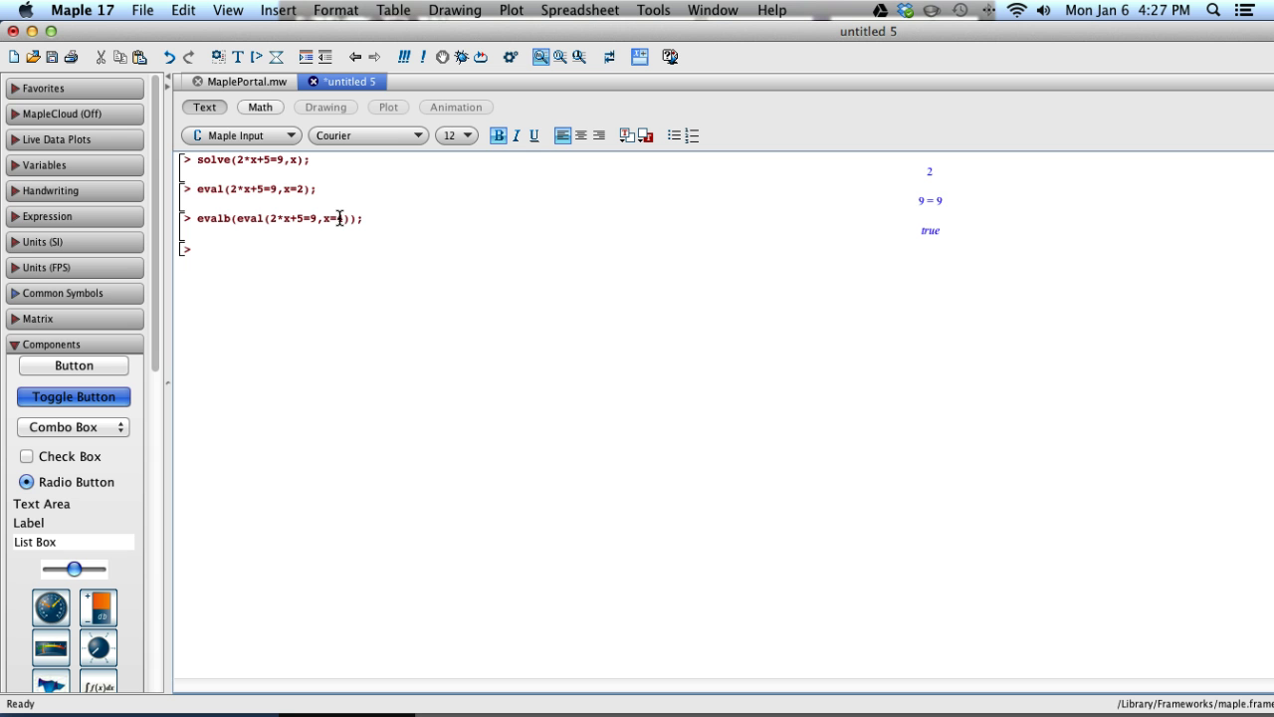
key(Return)
click(340, 218)
text(2)
key(Return)
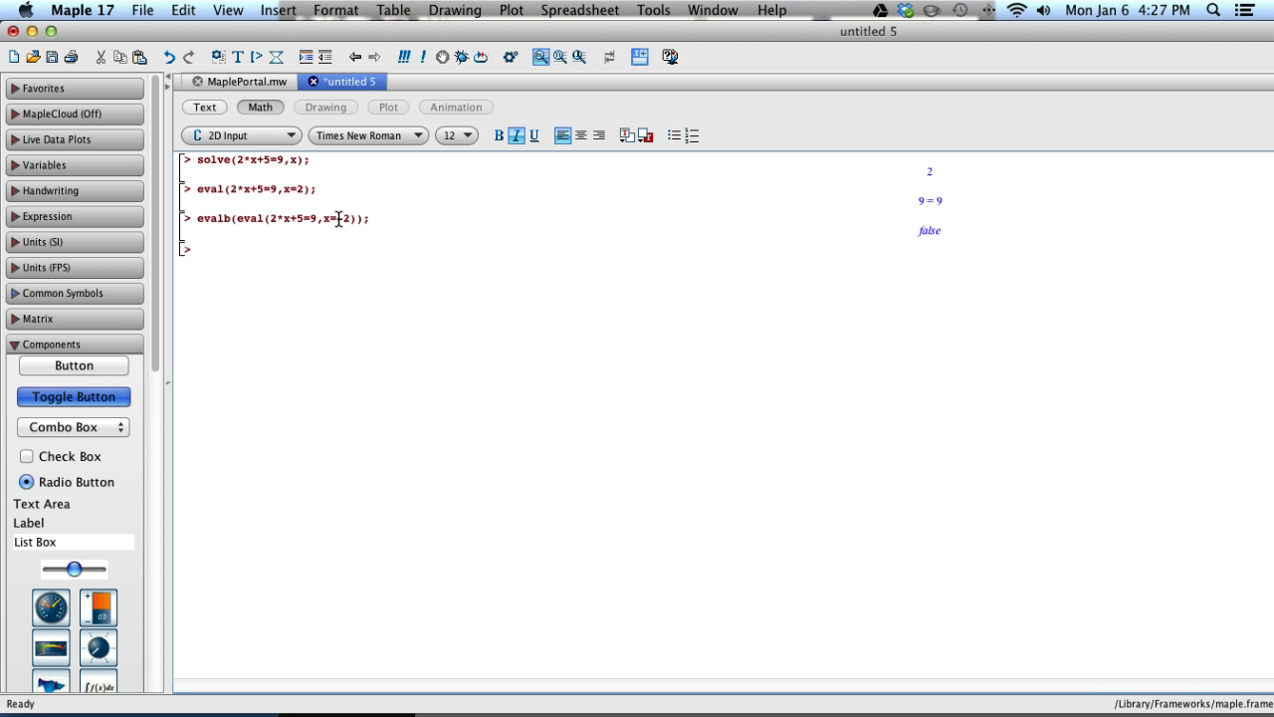
click(339, 218)
key(Delete)
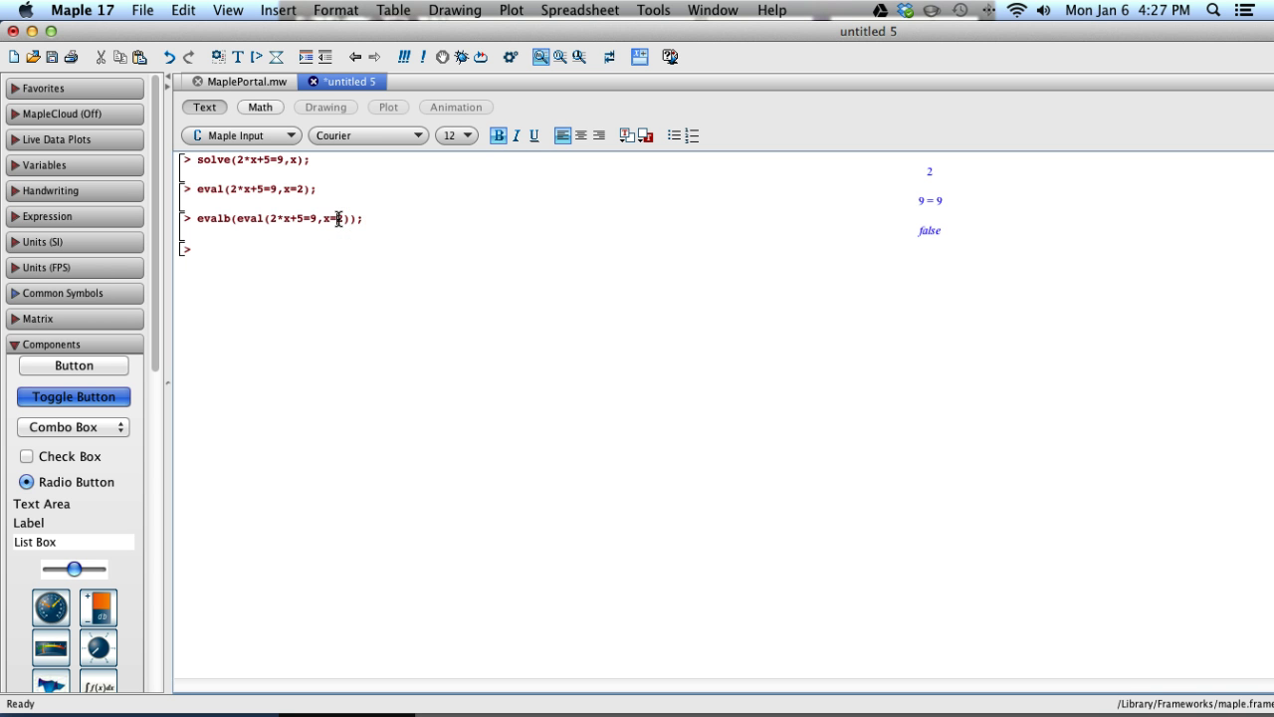
text(2)
key(Return)
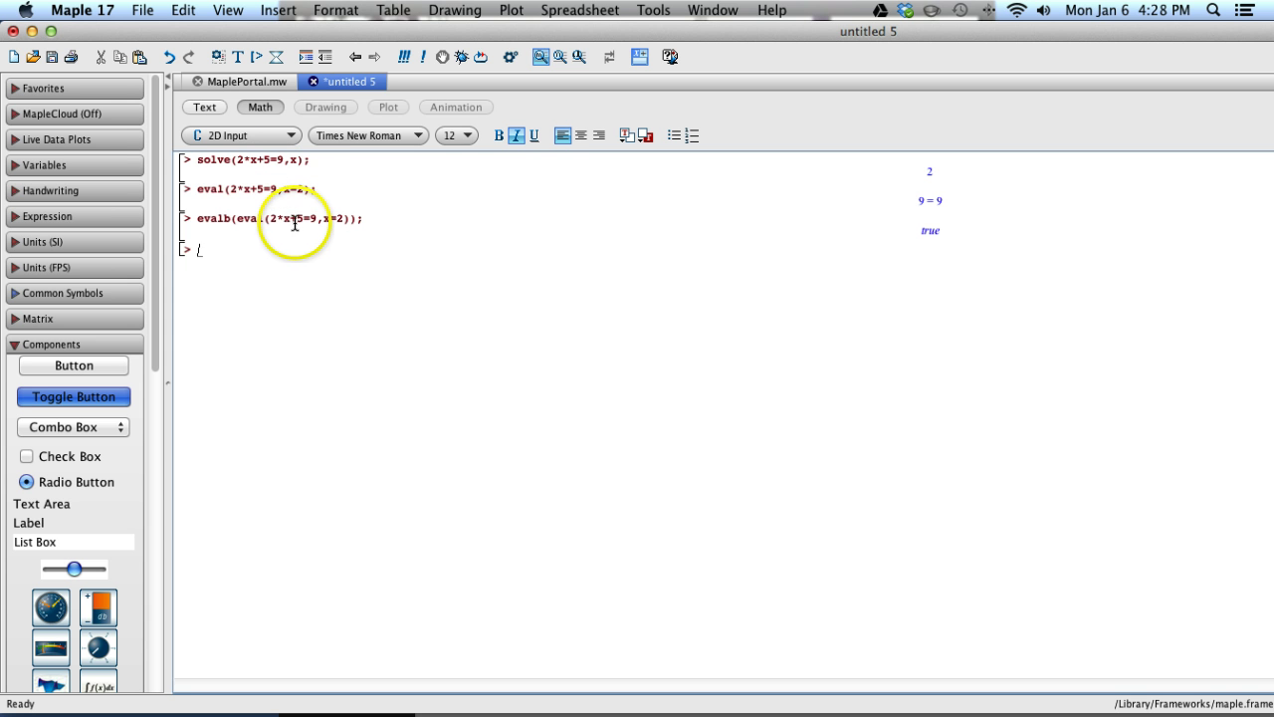
Type solve({3*x+8*y=5,5*x+2*y=7},{x,y}); as Maple Input at the empty last prompt.
click(203, 108)
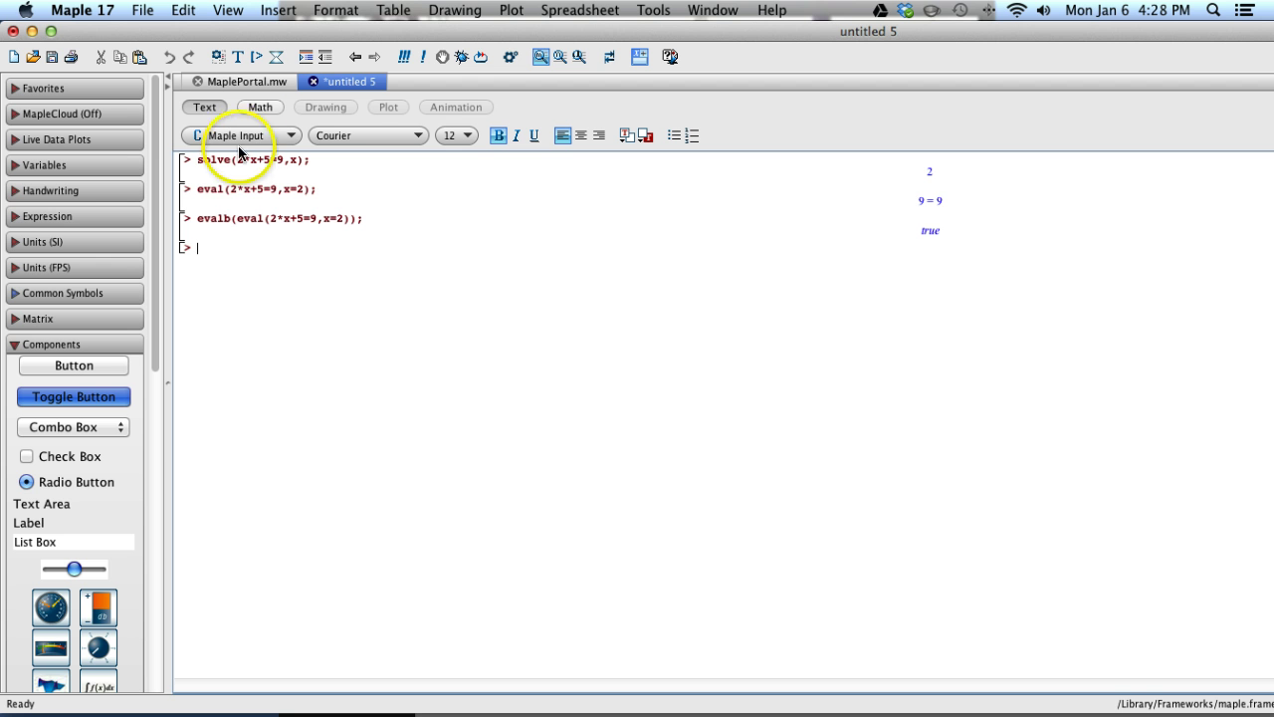
click(297, 160)
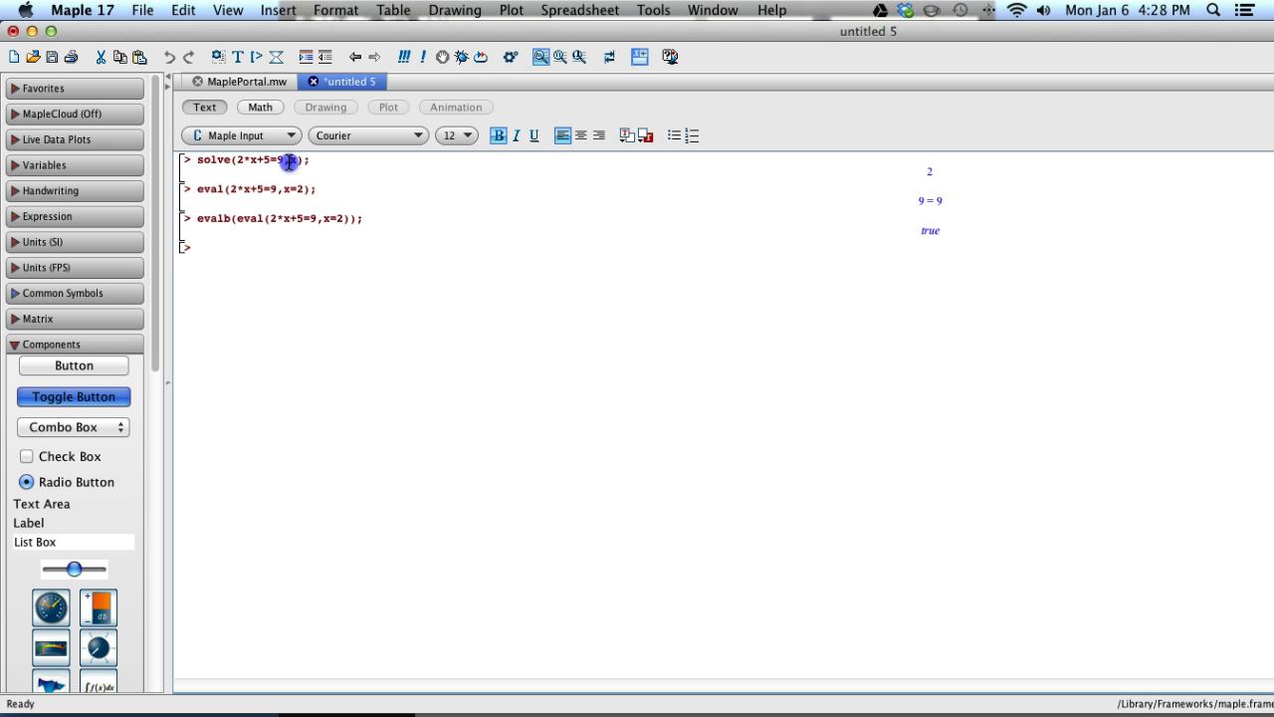
click(203, 248)
text(sol)
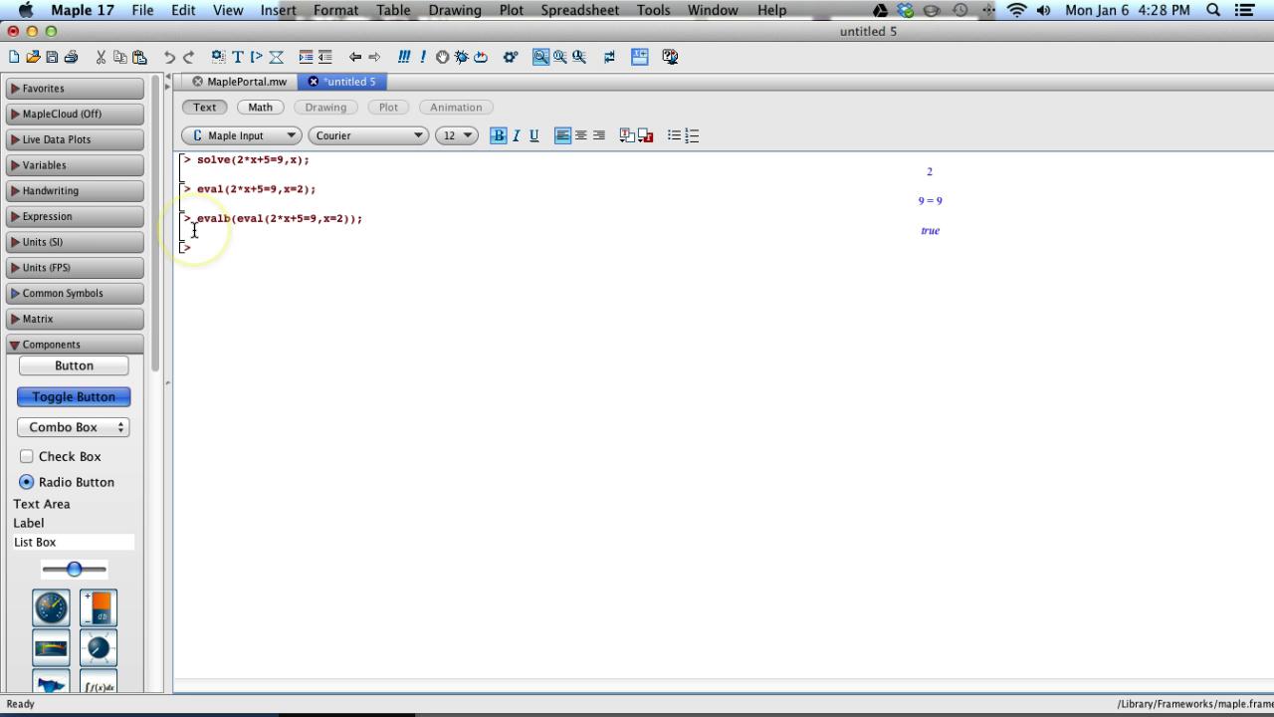
text(ve)
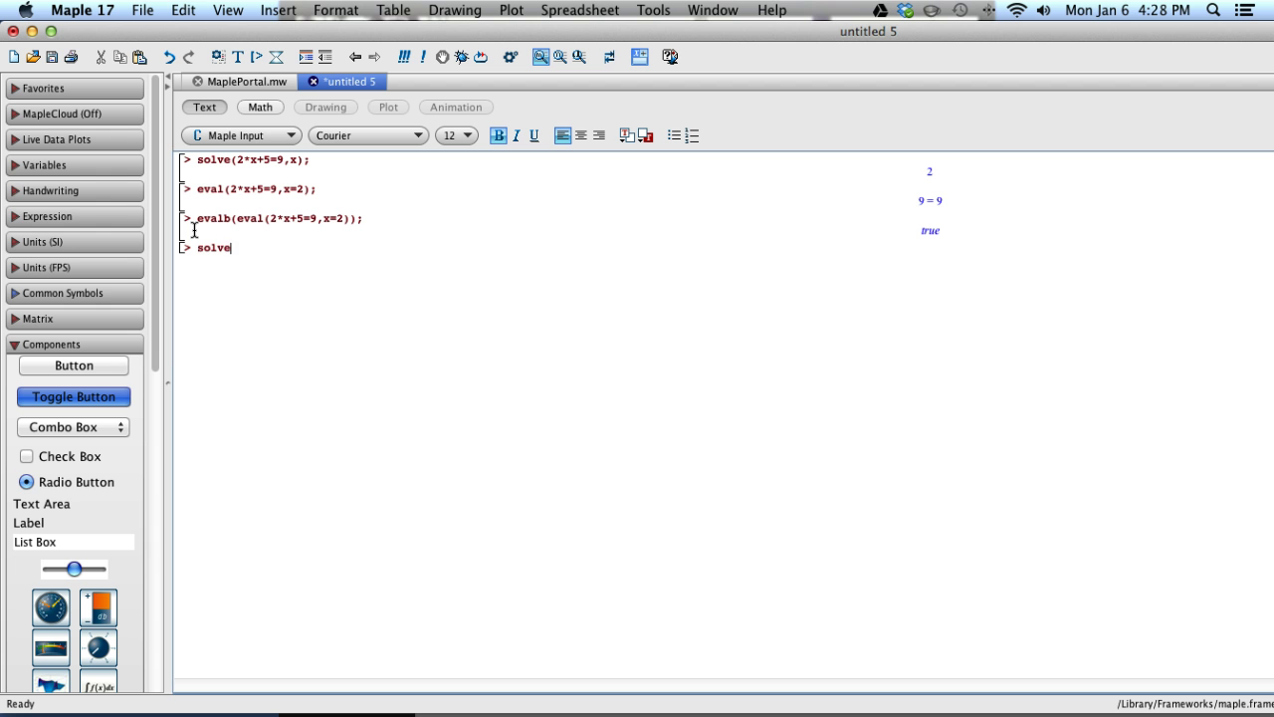
text(({3*x+8*y=5,5*x+2*y=)
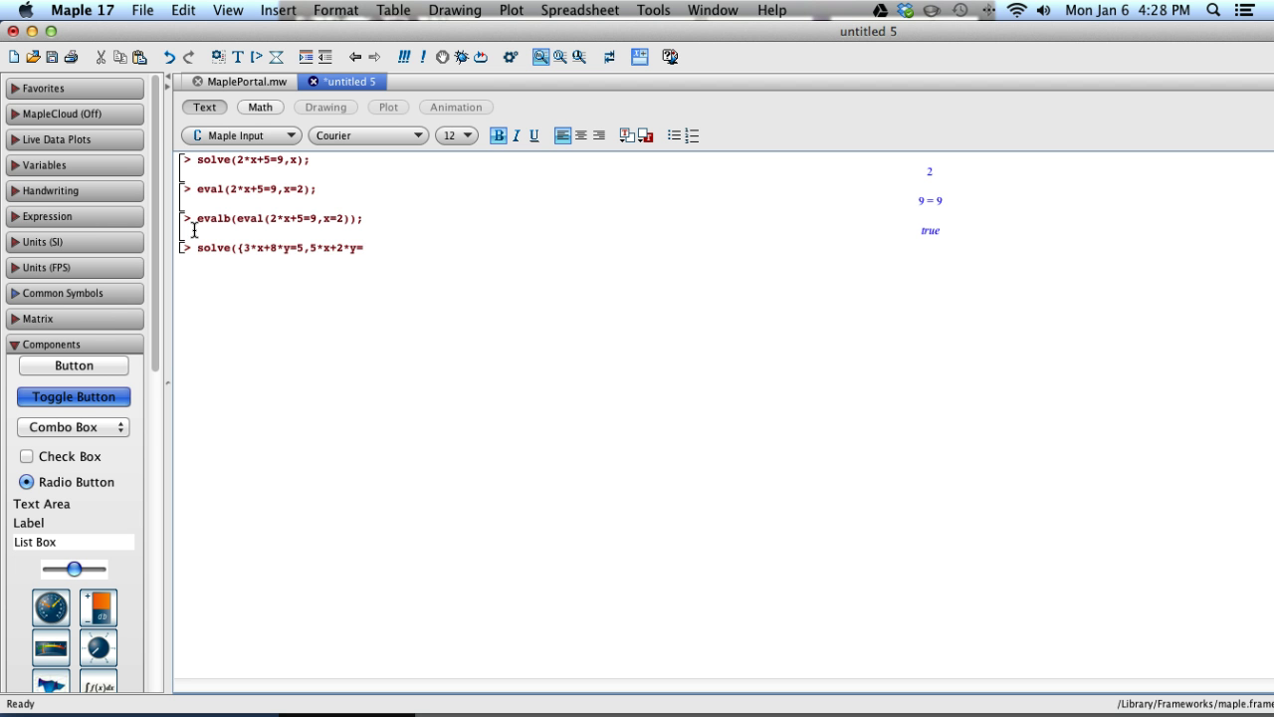
text(7},{x,y});)
Check the matching braces in the system solve line, then run it to get x = 23/17, y = 2/17.
click(221, 265)
click(234, 249)
click(411, 248)
click(385, 249)
click(410, 248)
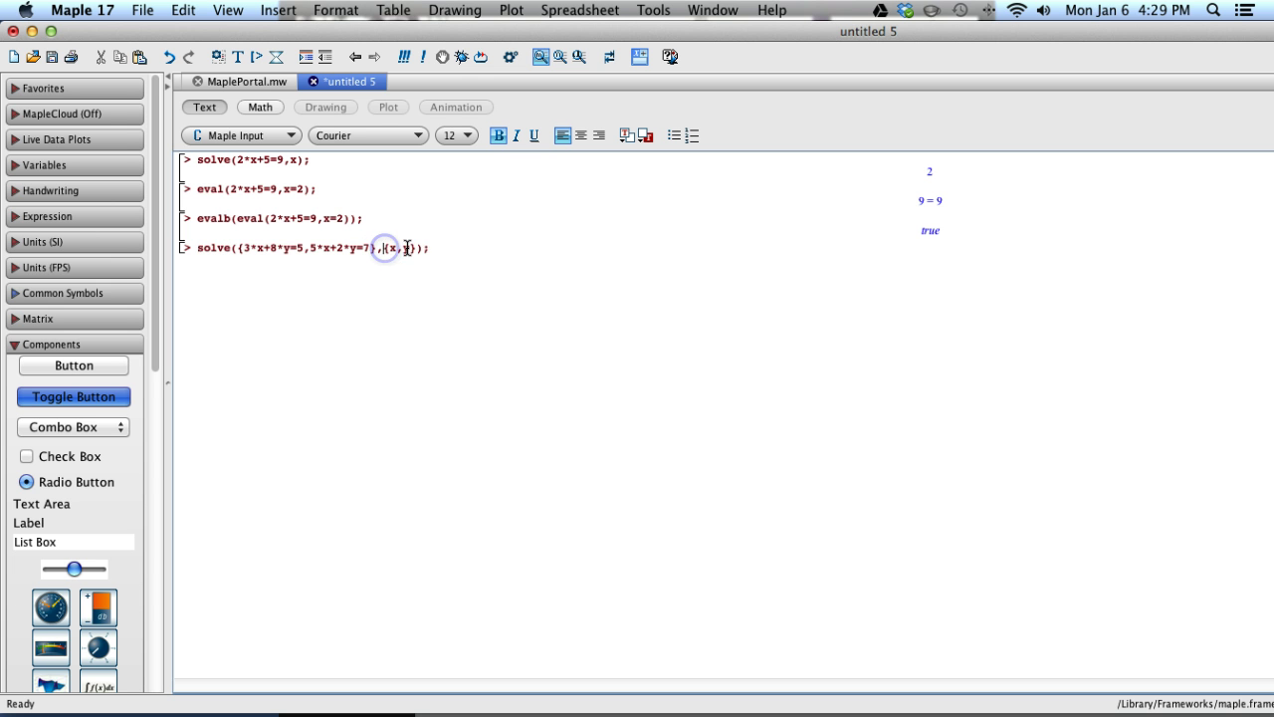
click(378, 248)
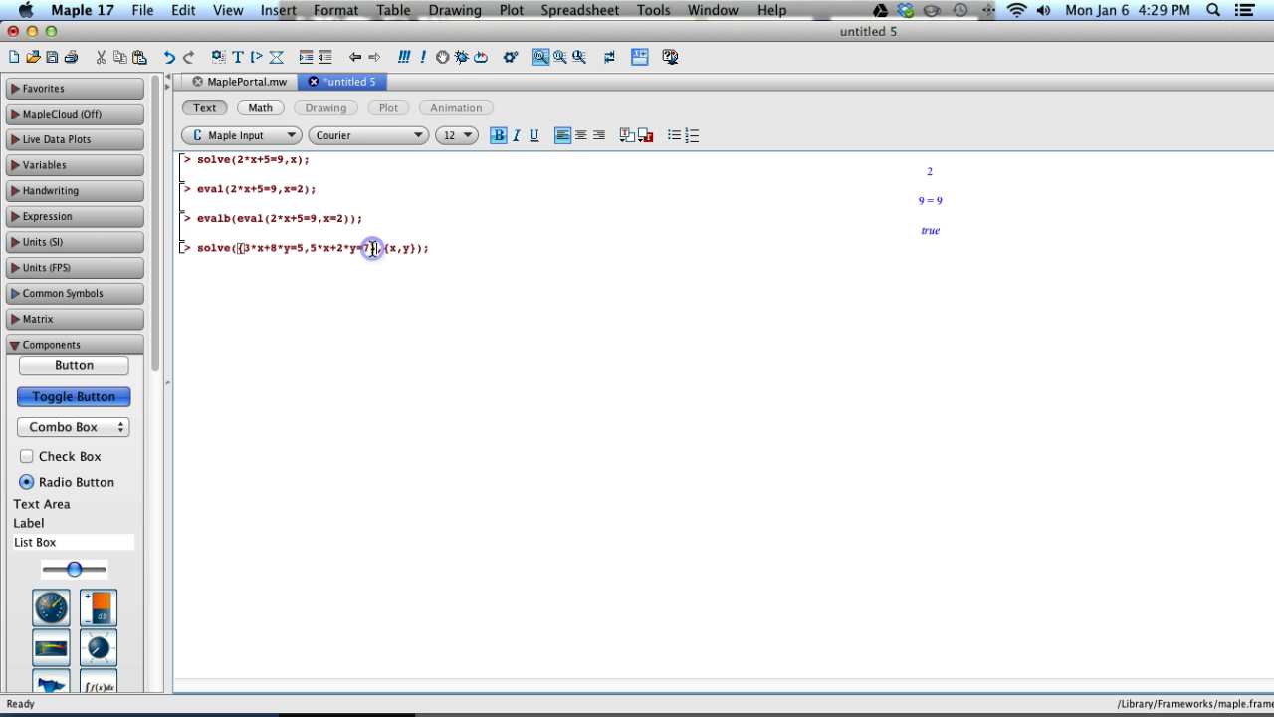
click(239, 251)
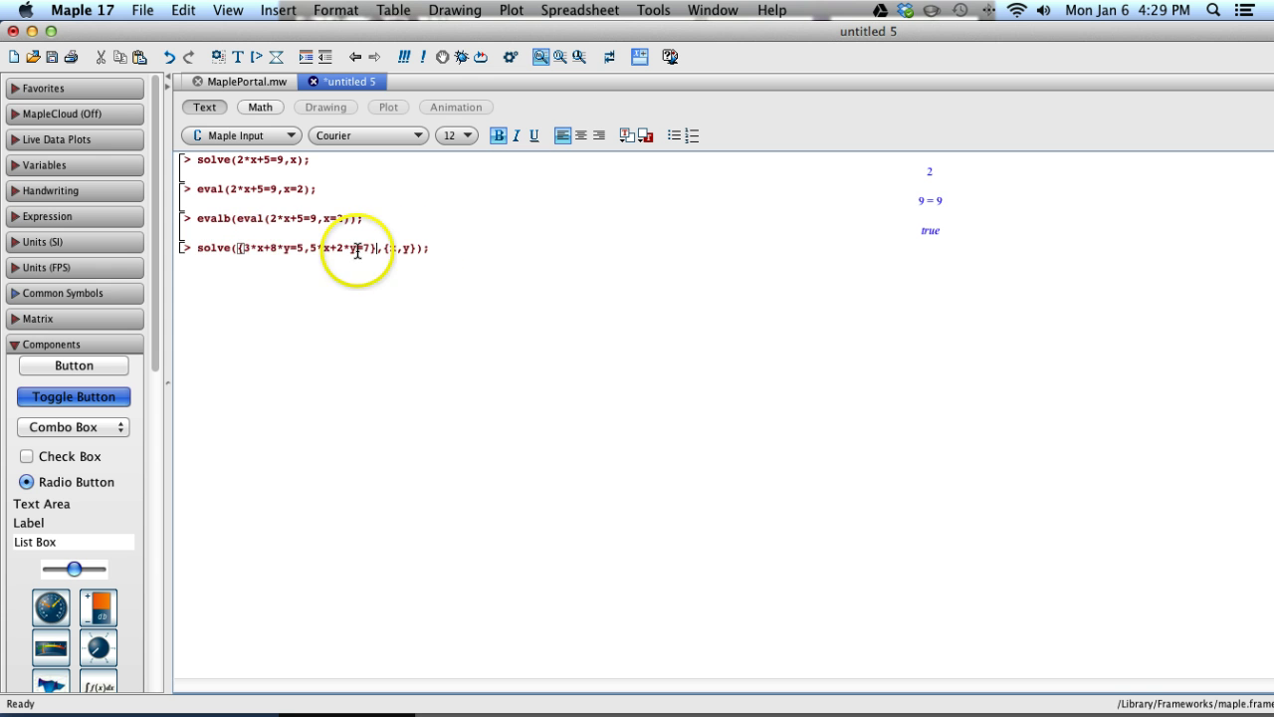
drag(253, 249, 368, 251)
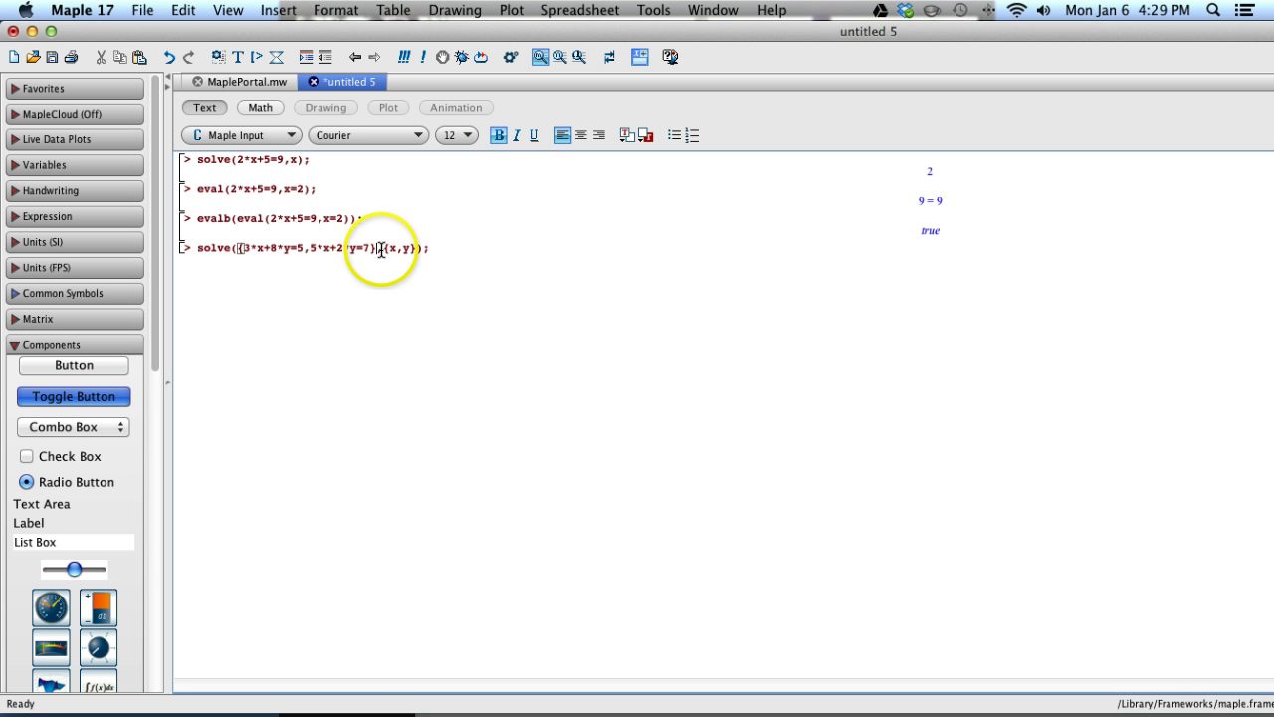
click(436, 249)
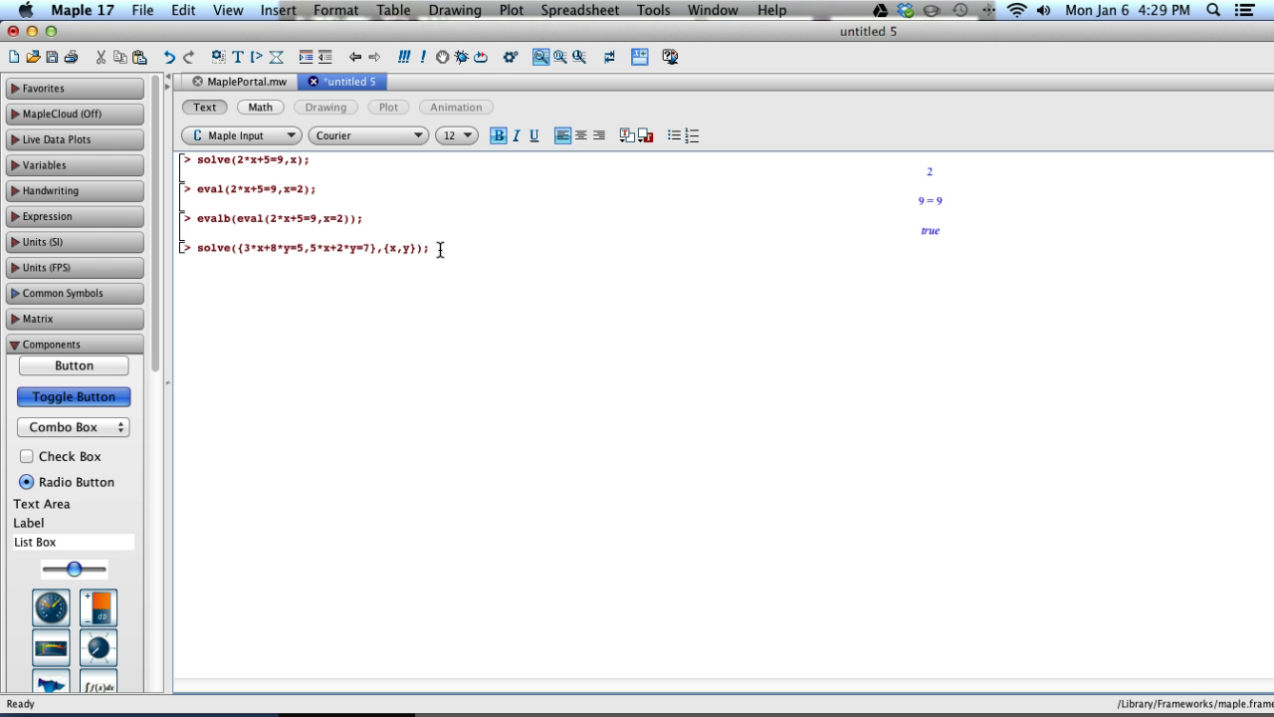
key(Return)
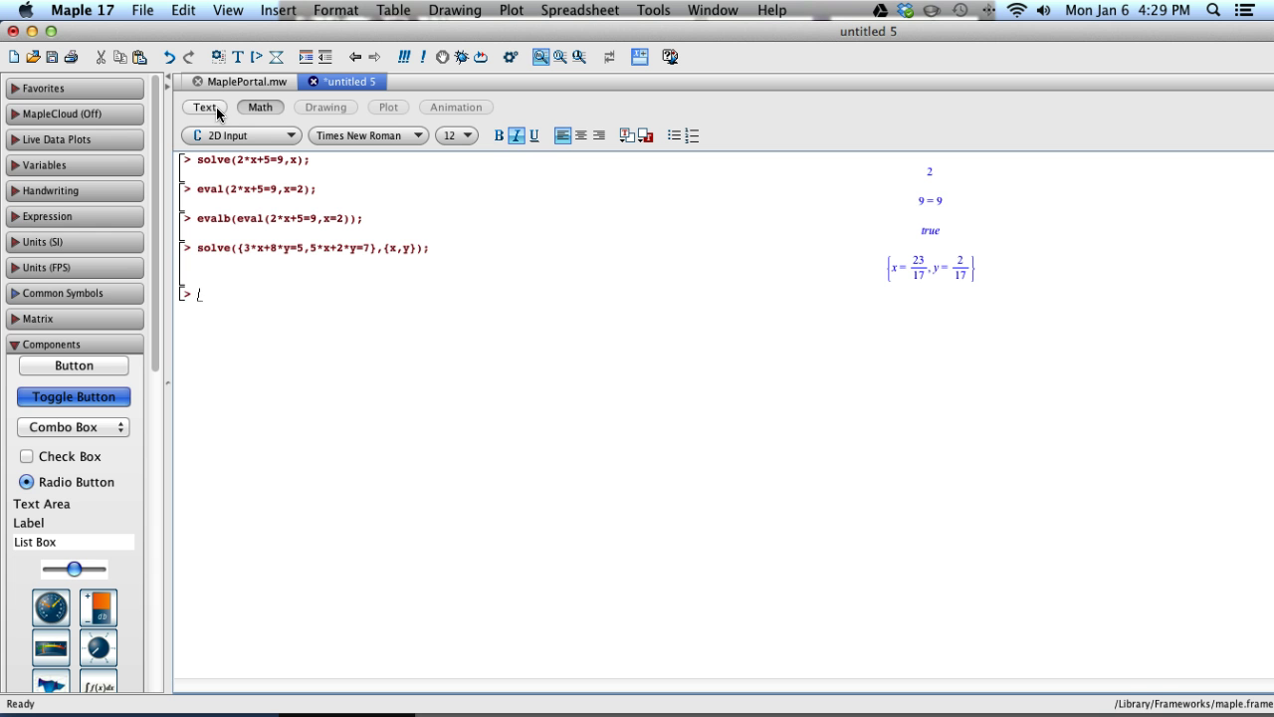
Run solve({x+y=0,x+y=1},{x,y}); at a new Maple Input prompt, which returns no solution.
click(216, 107)
click(214, 285)
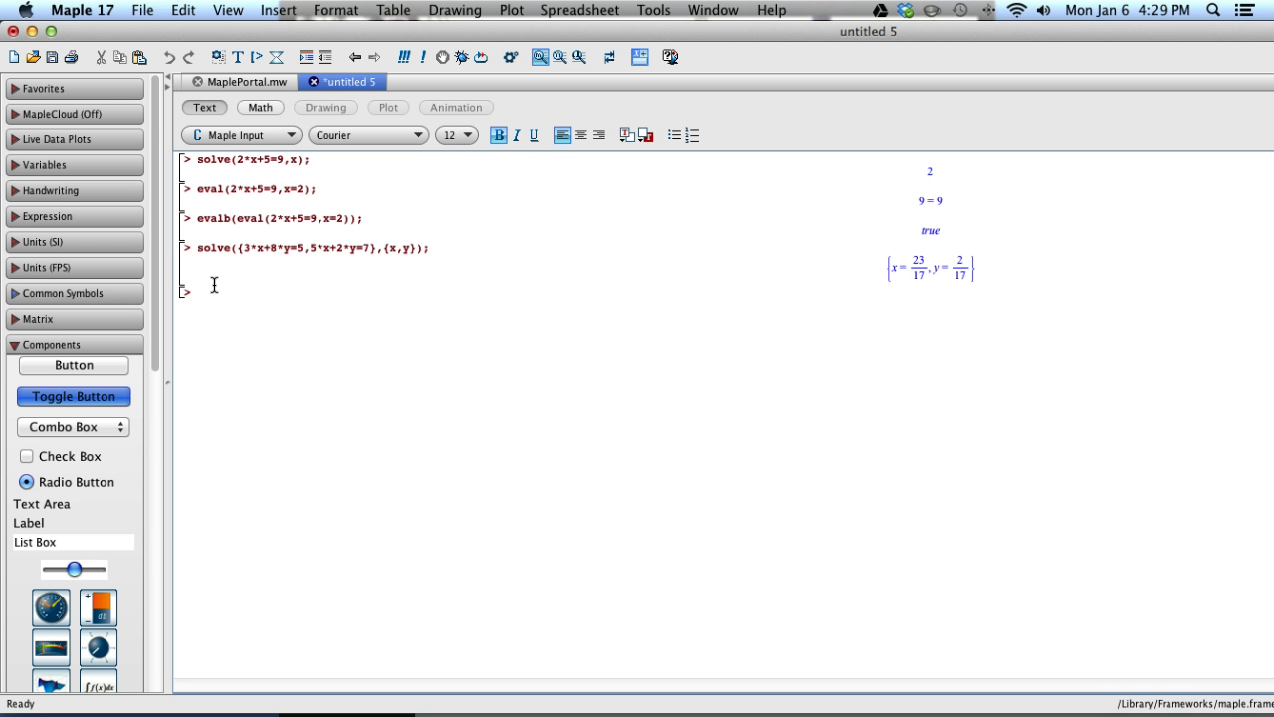
text(solve({x+y=0,x+y=1},{x,y})
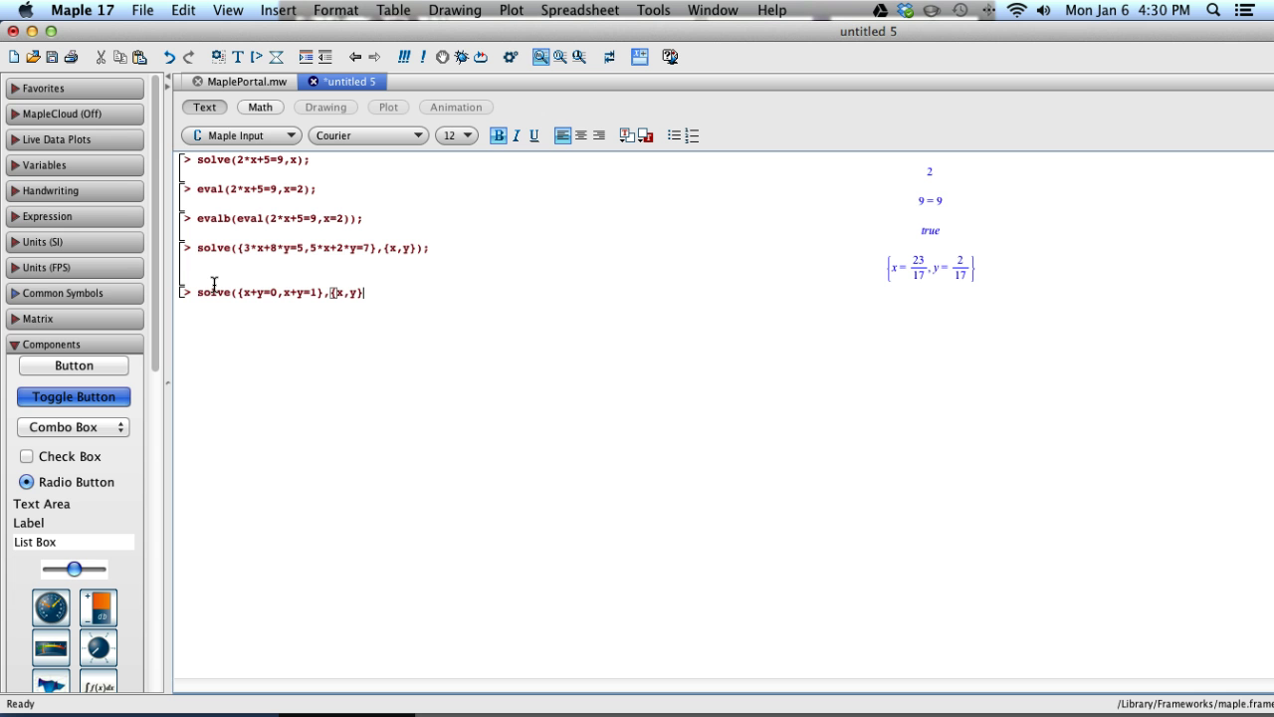
text();)
key(Return)
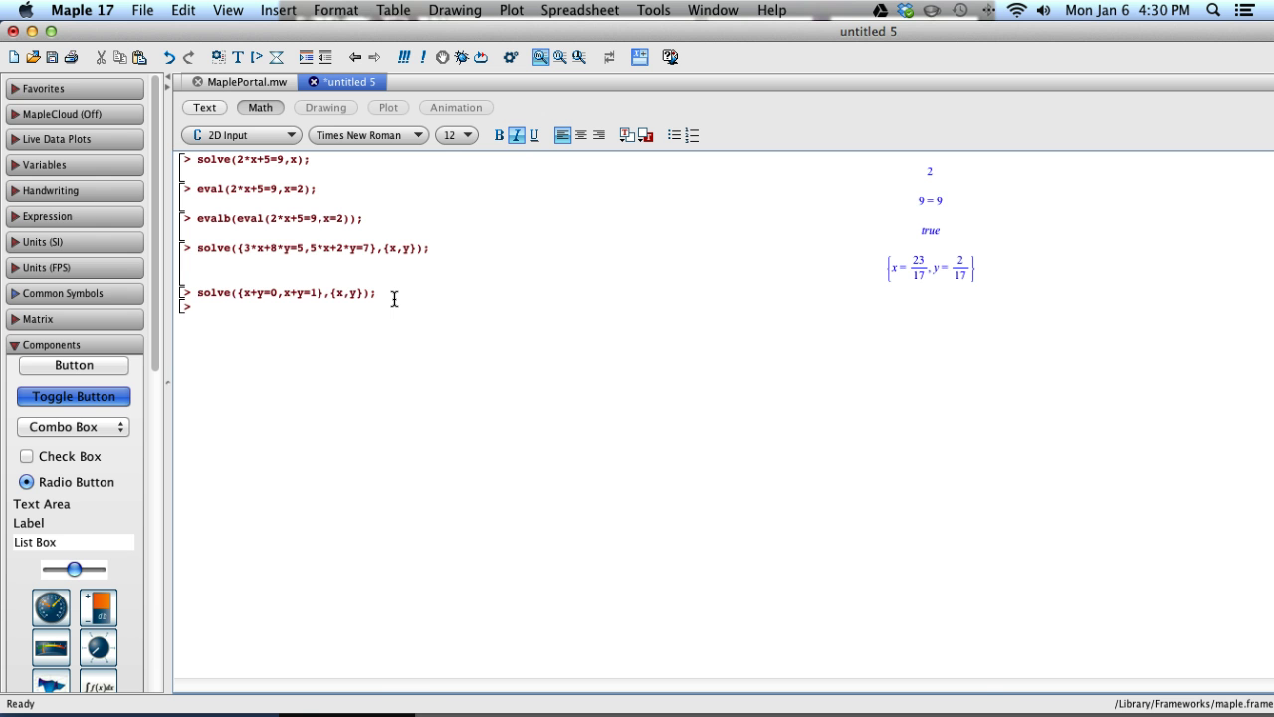
key(ctrl+Up)
key(ctrl+Up)
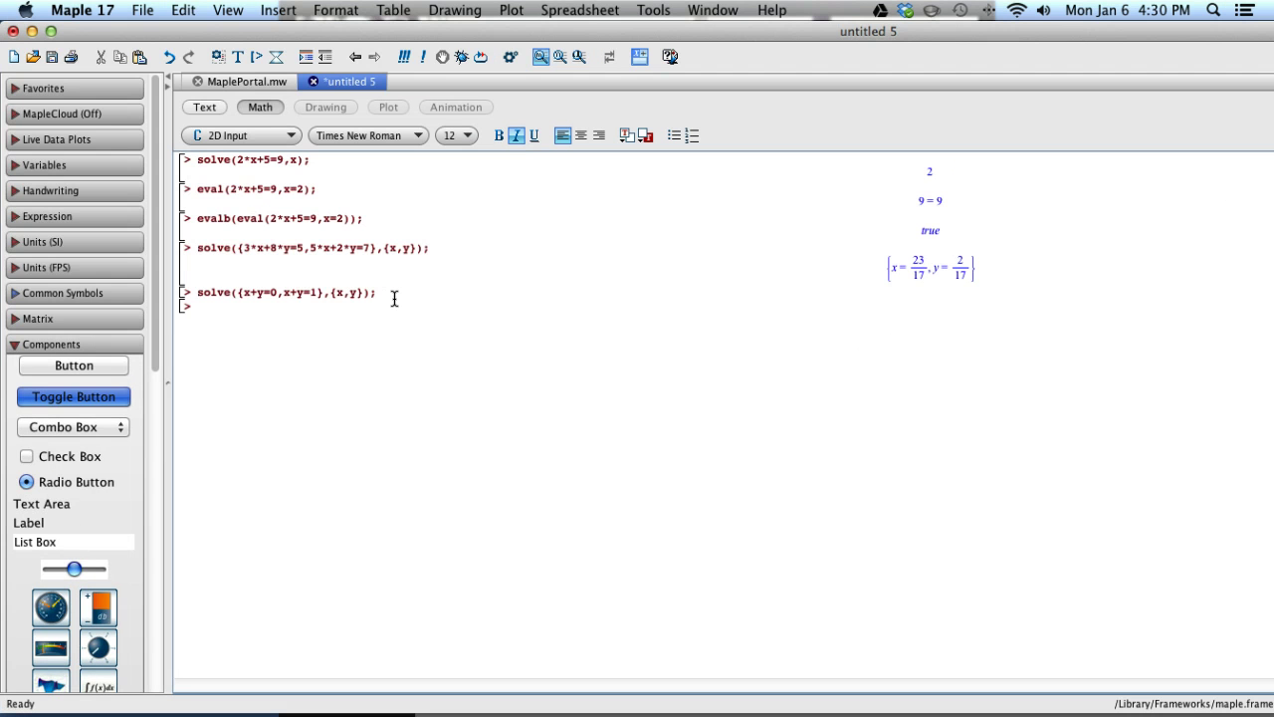